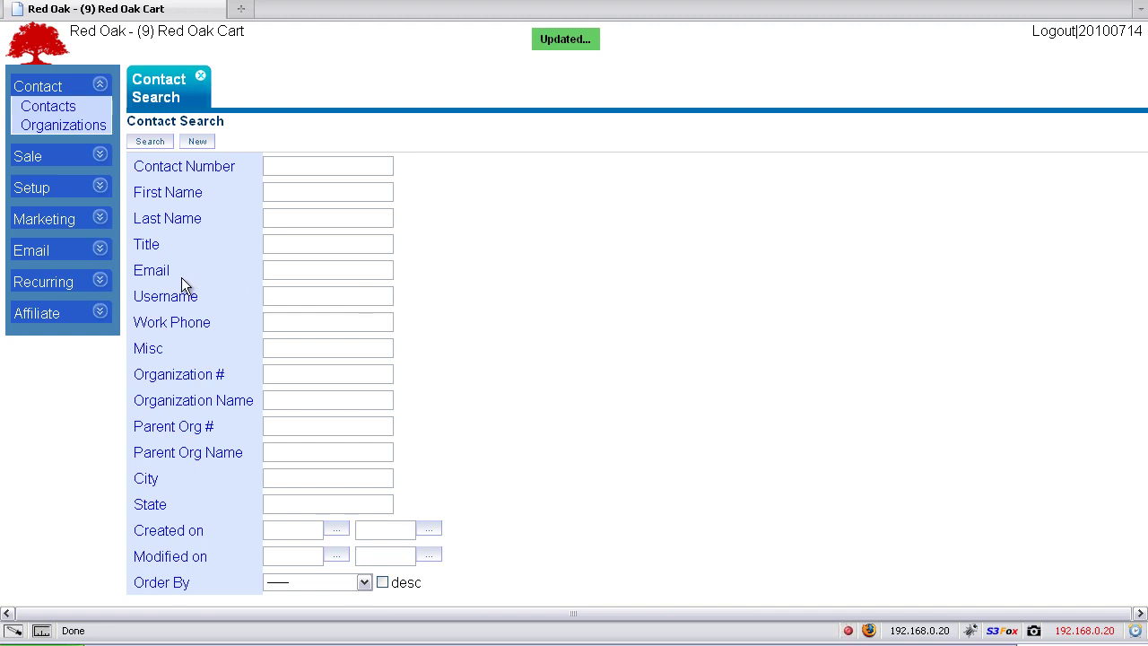
# Open the Multi Send Broadcast Search page from the Email section of the sidebar
pyautogui.click(44, 250)
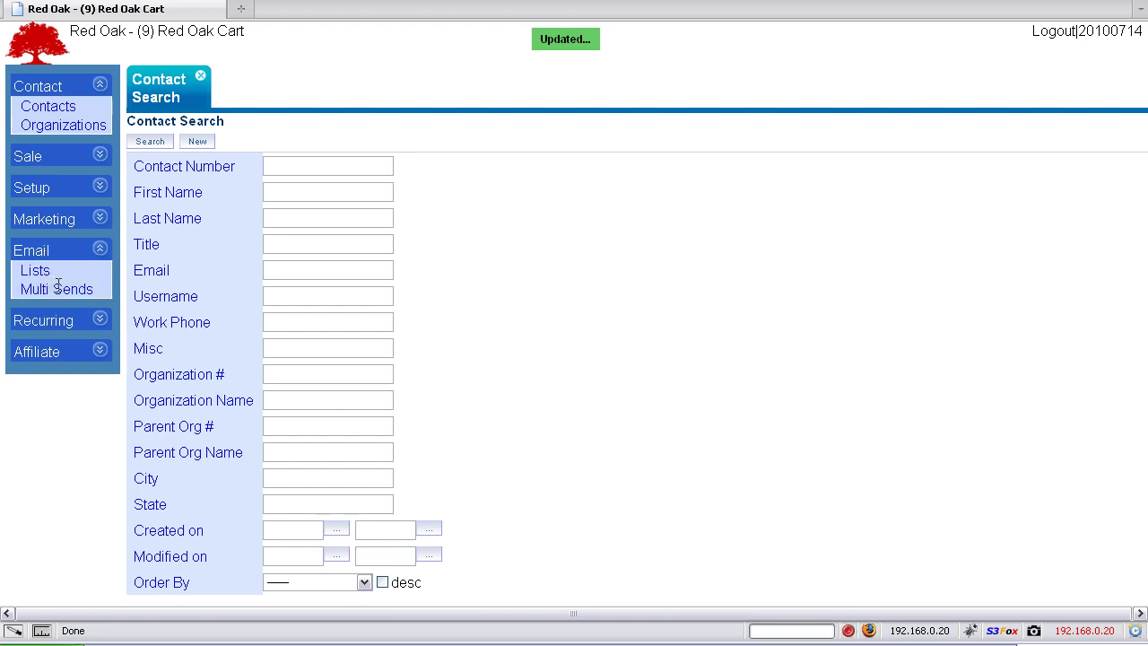
pyautogui.click(57, 287)
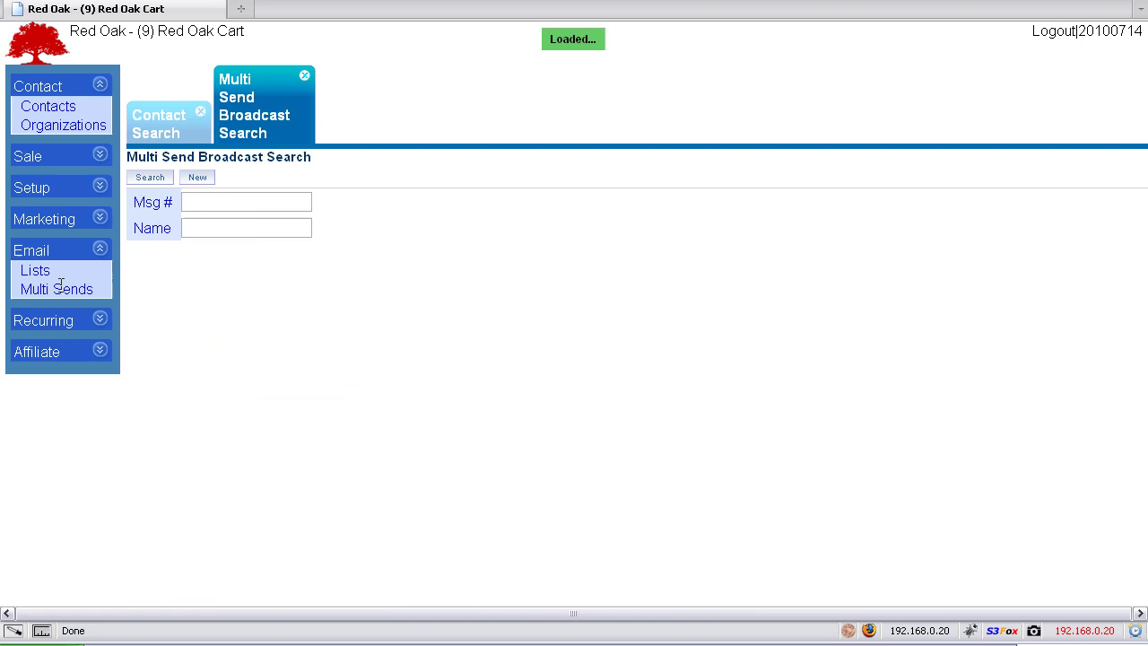
# Create a new multi-send broadcast named 7-14-2010webinar
pyautogui.click(191, 178)
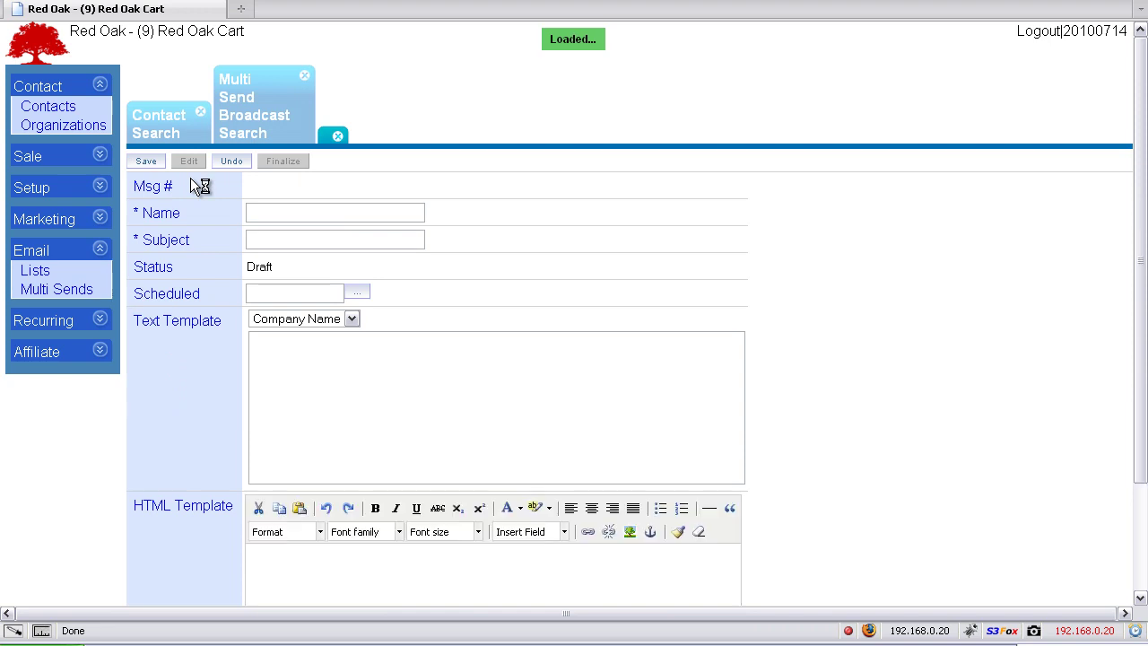
pyautogui.click(266, 210)
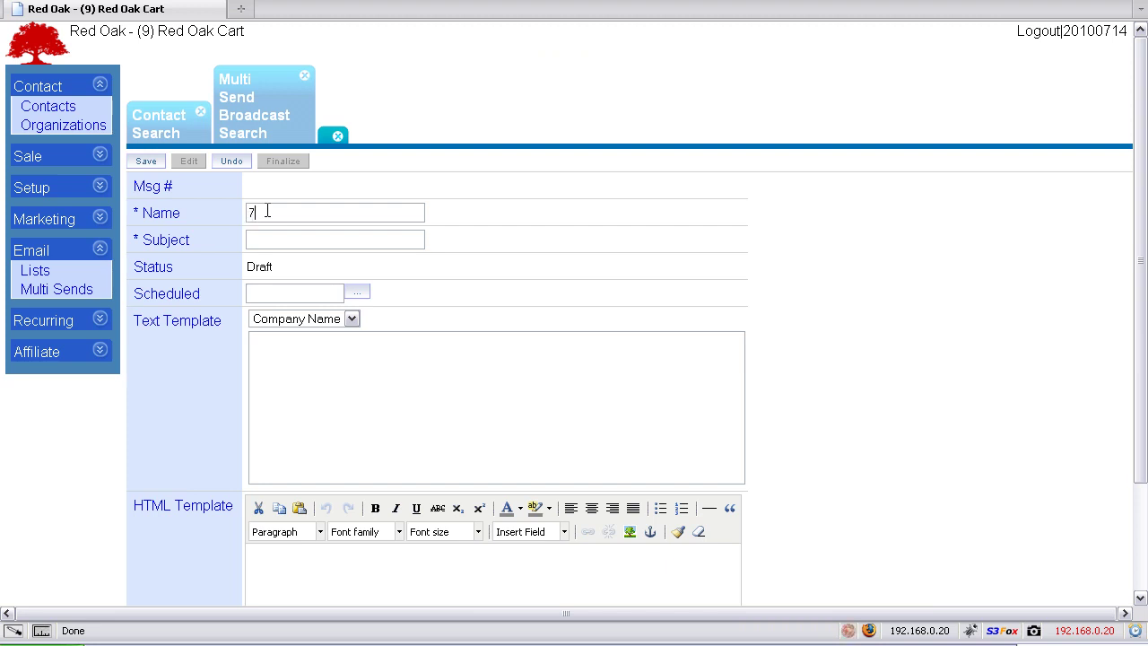
pyautogui.write('-14')
pyautogui.write('-2010')
pyautogui.write(' ma')
pyautogui.press('BackSpace')
pyautogui.press('BackSpace')
pyautogui.write('webinar')
# Enter the subject 'Join me this evening for a special webinar'
pyautogui.write('Join me this e')
pyautogui.write('veni')
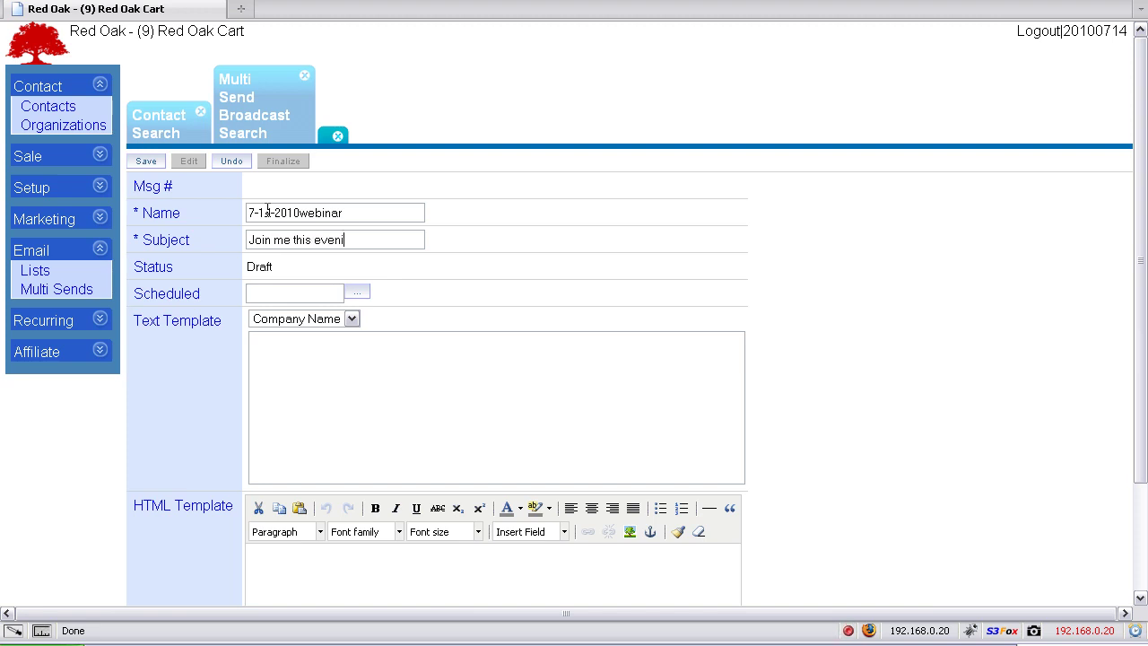
pyautogui.write('ng for a f')
pyautogui.press('BackSpace')
pyautogui.press('BackSpace')
pyautogui.write('special web')
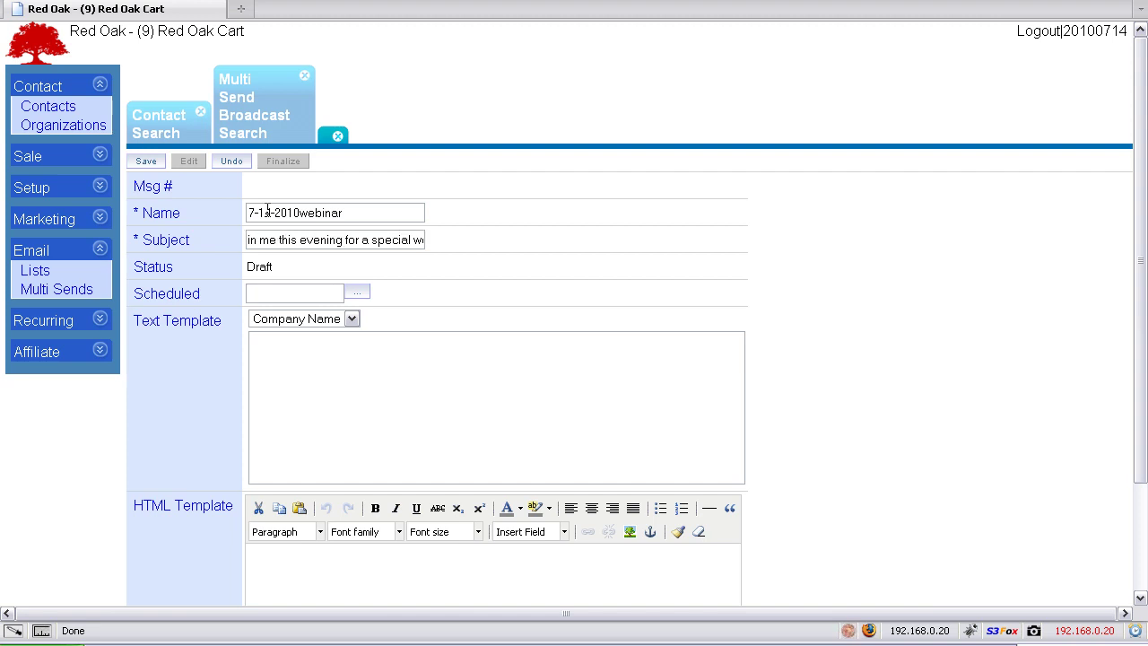
pyautogui.write('inar')
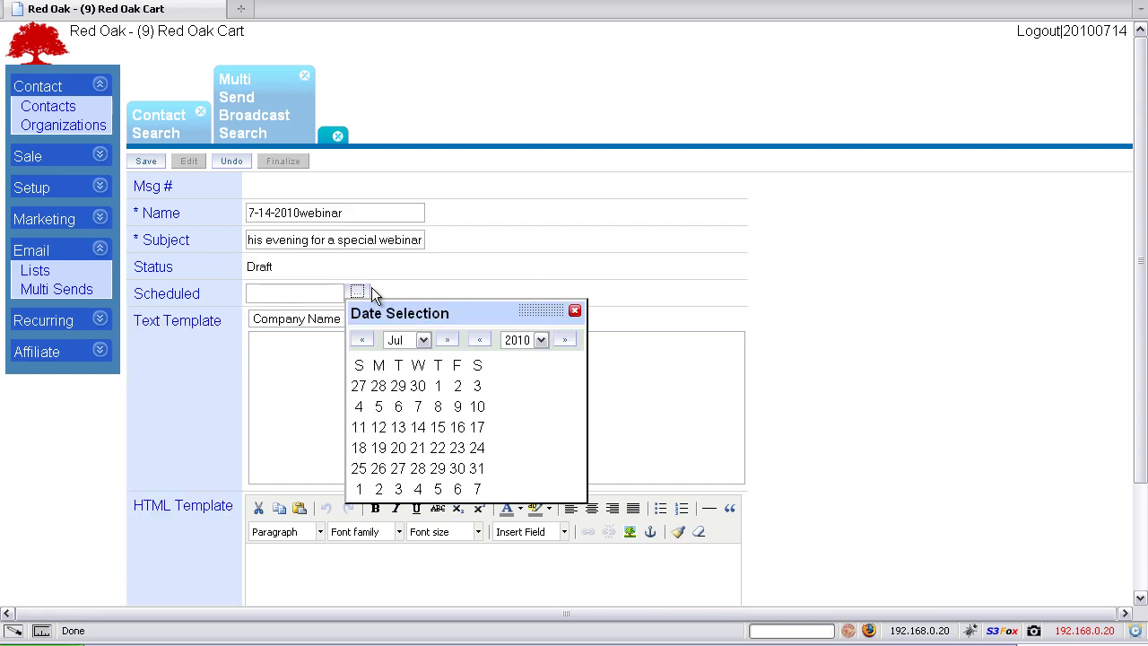
# Schedule the broadcast for July 14, changing the hour from 12 to 6 PM
pyautogui.click(418, 427)
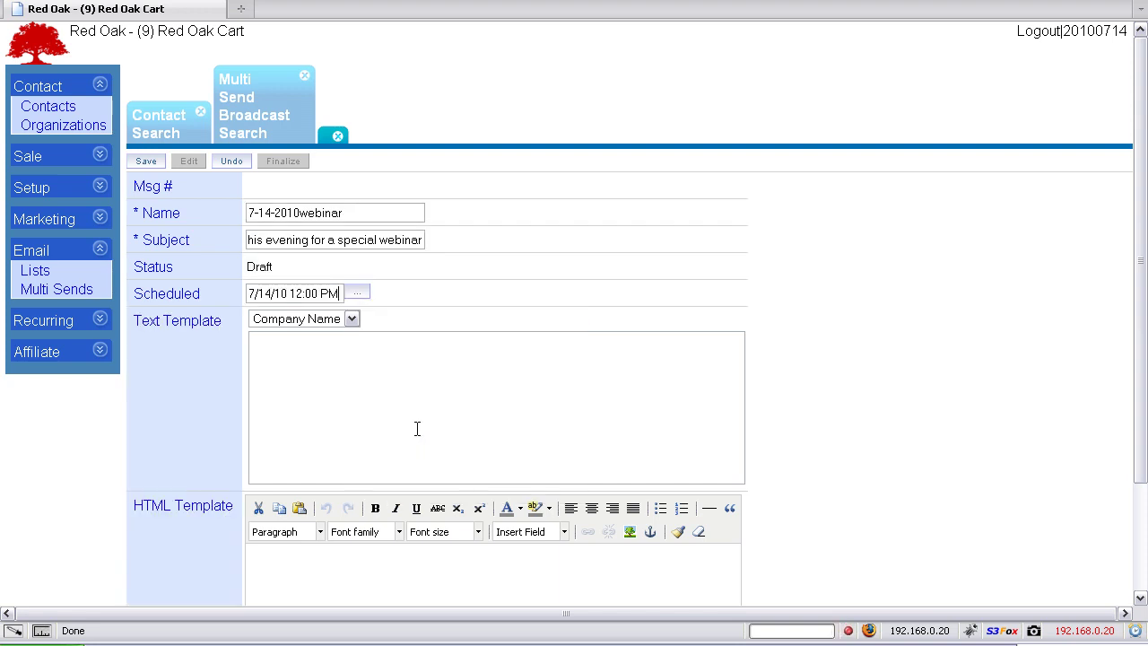
pyautogui.click(300, 293)
pyautogui.press('BackSpace')
pyautogui.press('BackSpace')
pyautogui.write('6')
pyautogui.scroll(-3, 195, 384)
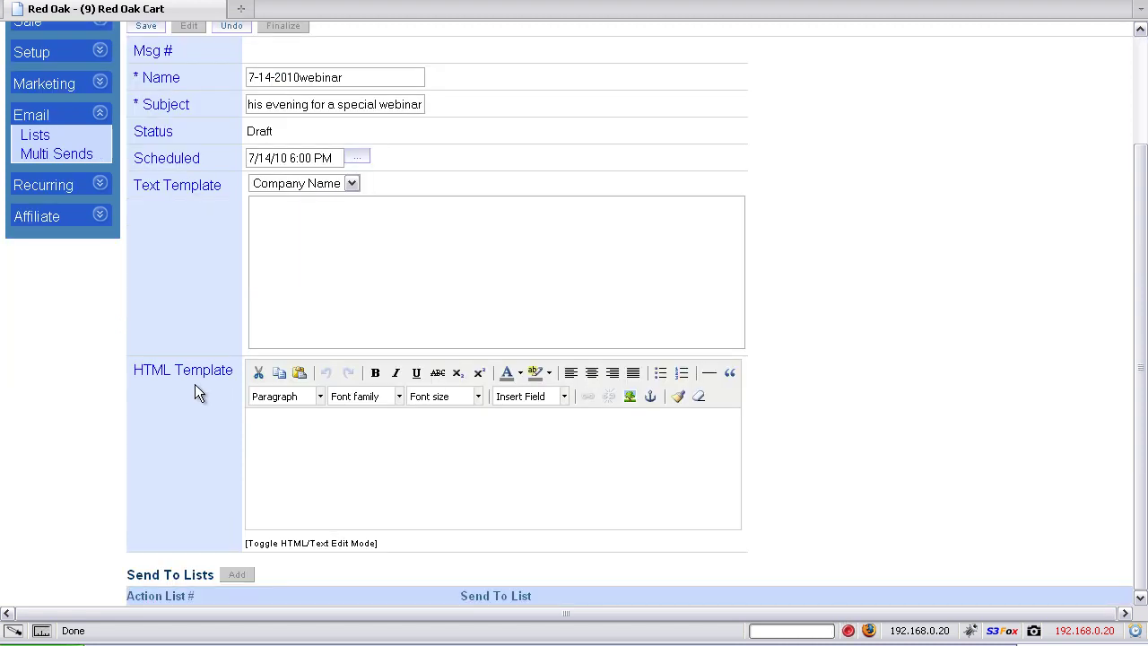
# Write a body greeting by First Name, announcing tonight's webinar, with 'click here to register:' and 'insert link'
pyautogui.click(318, 185)
pyautogui.click(305, 269)
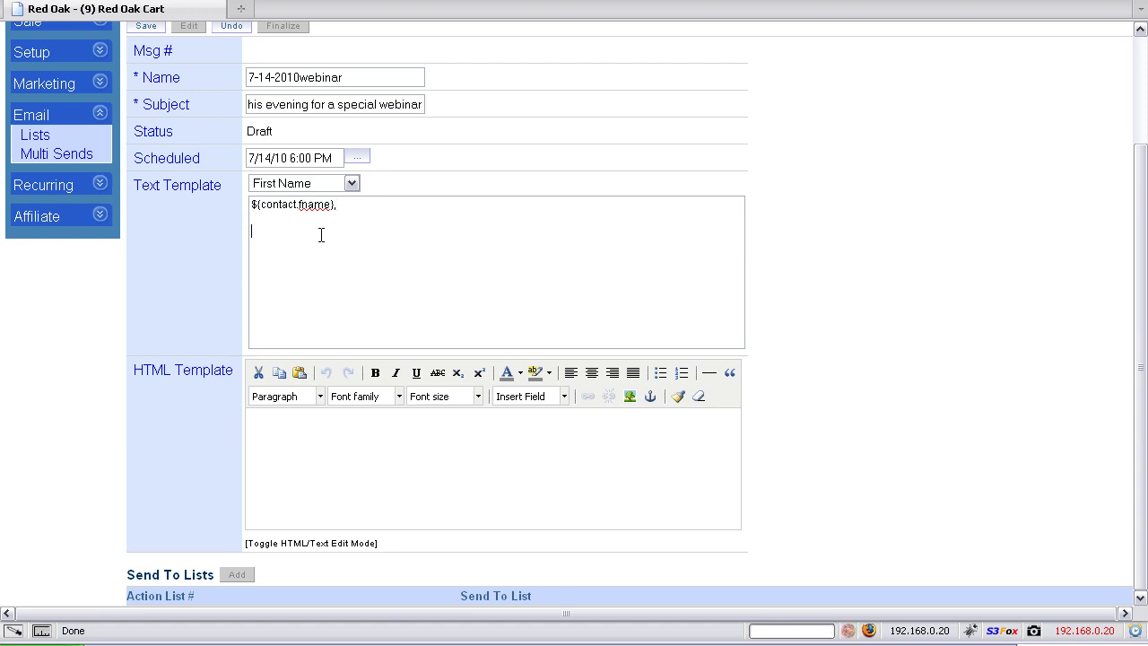
pyautogui.press('Return')
pyautogui.press('Return')
pyautogui.write('I am have')
pyautogui.write('ng a special guest tonight on a webinar.')
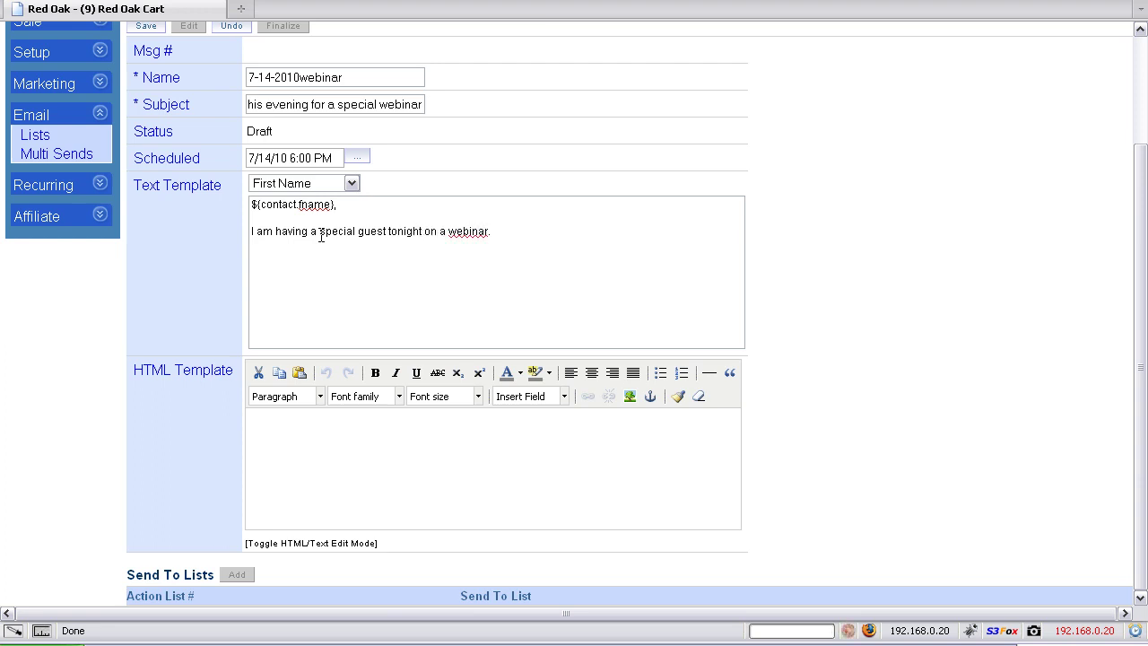
pyautogui.press('Return')
pyautogui.press('Return')
pyautogui.write('click here to register:')
pyautogui.press('Return')
pyautogui.write('insert link')
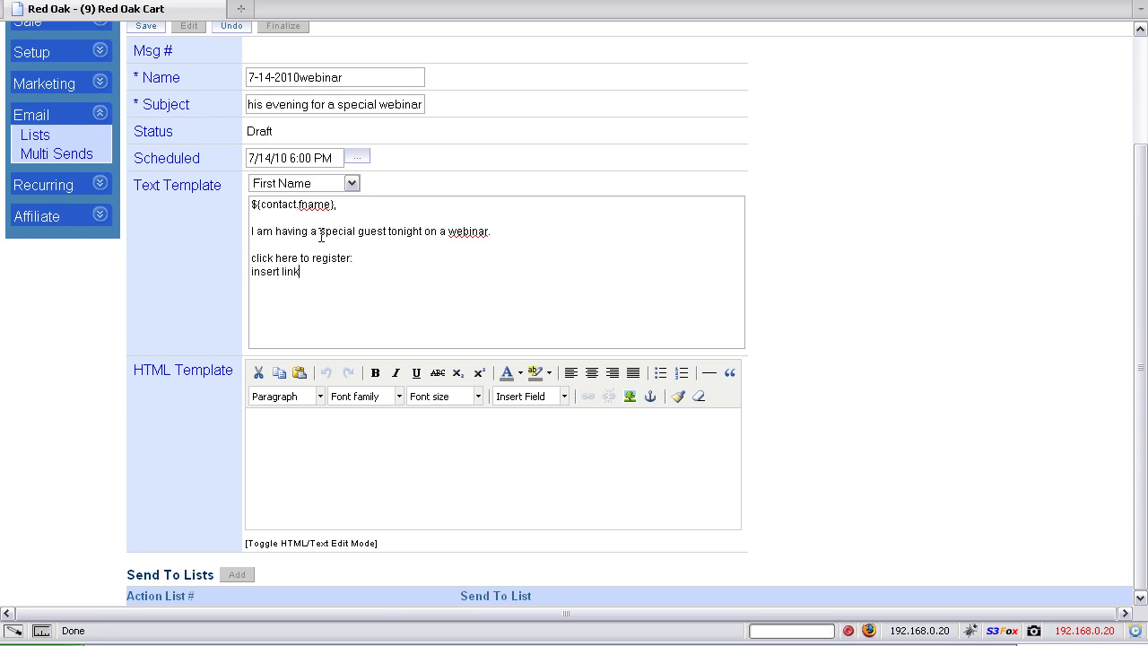
# Add a 'Best wishes' sign-off with the sender's name and postal address, then save as message 4
pyautogui.press('Return')
pyautogui.press('Return')
pyautogui.write('Best wishes,  ')
pyautogui.write('Bryan')
pyautogui.press('Return')
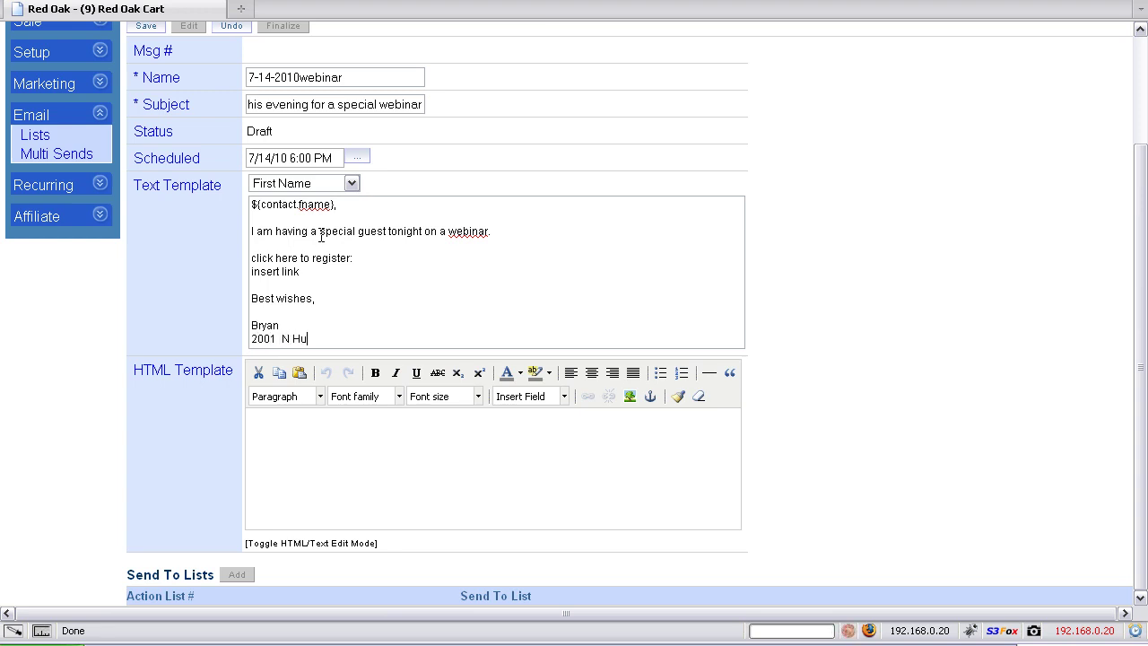
pyautogui.press('Return')
pyautogui.write('Terre Haute, In ')
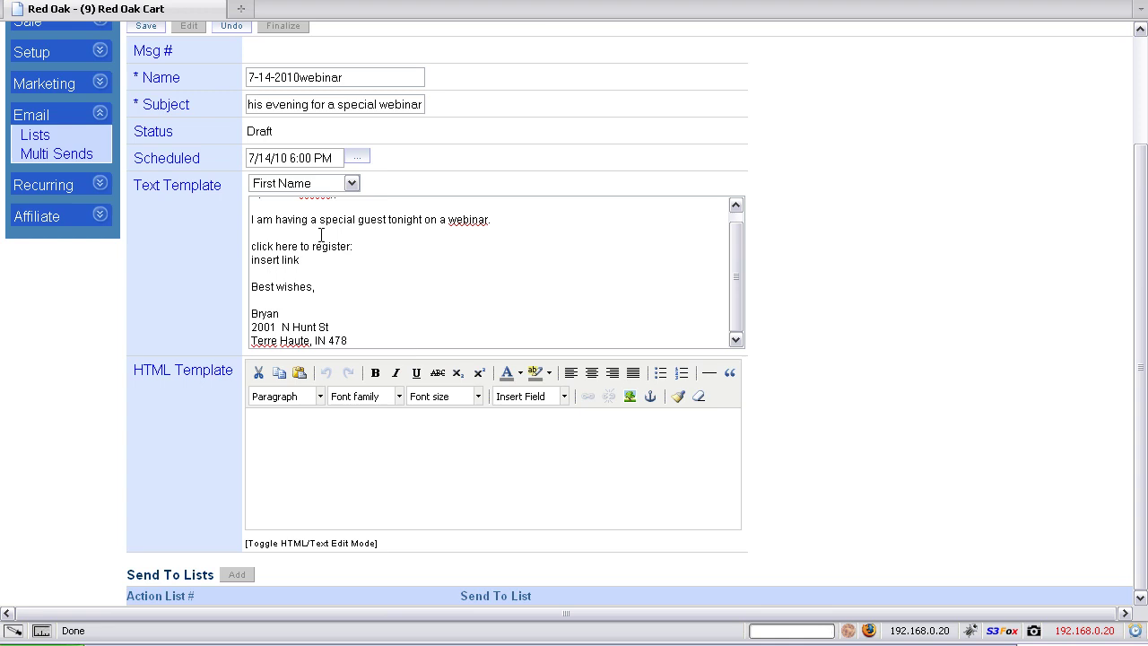
pyautogui.write('47805')
pyautogui.scroll(2, 220, 258)
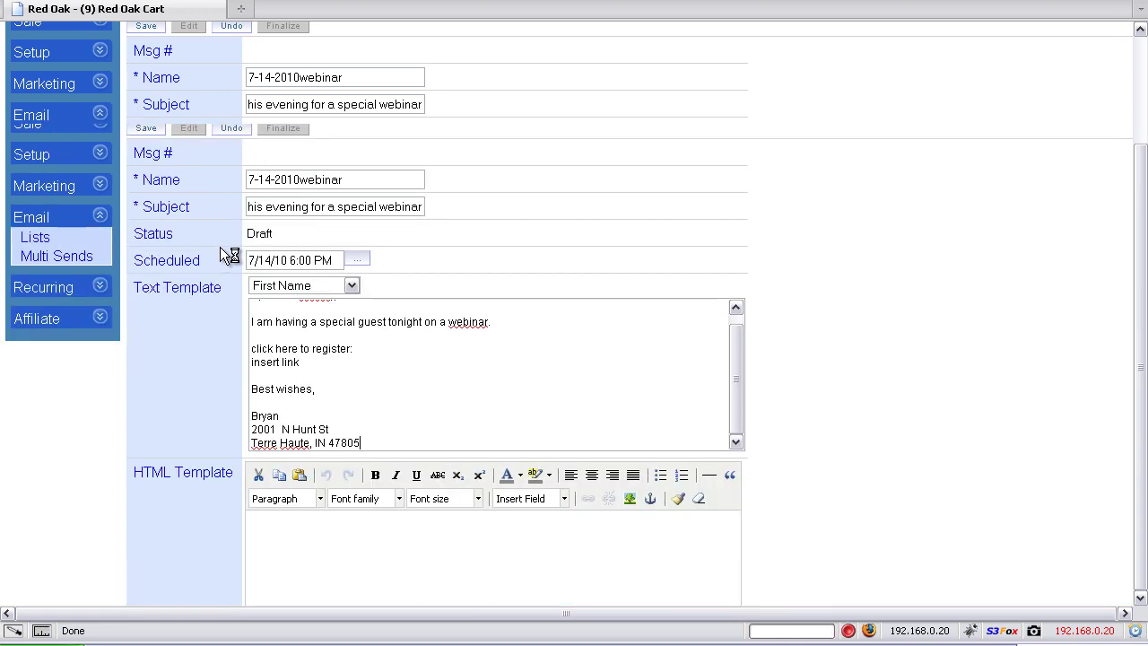
pyautogui.click(147, 128)
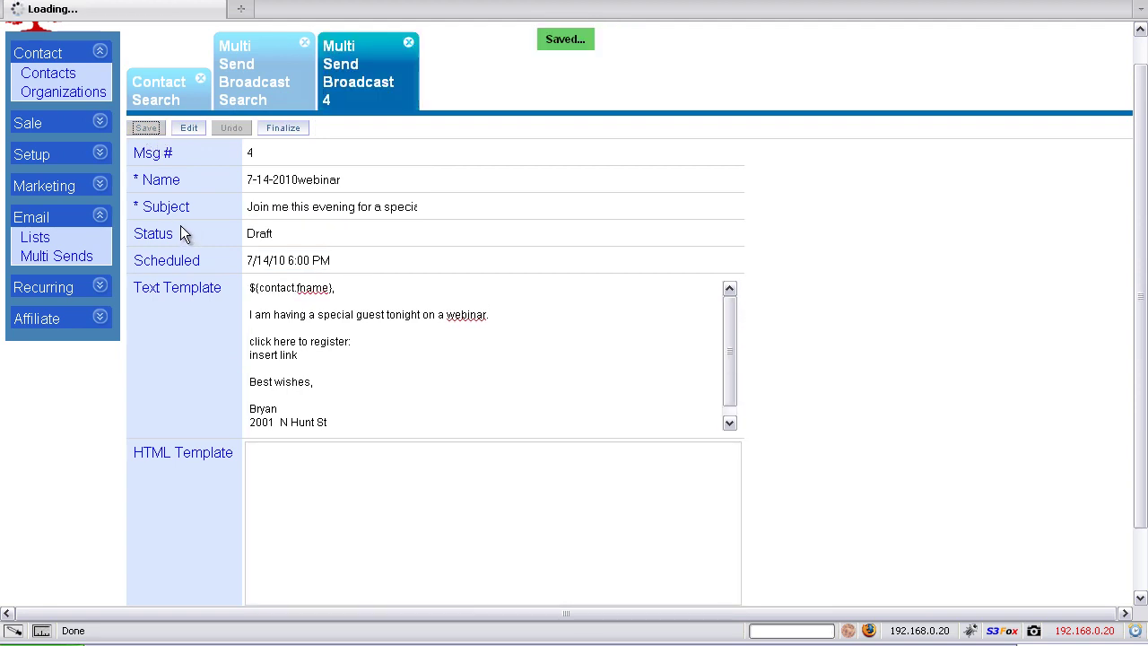
pyautogui.scroll(-2, 221, 285)
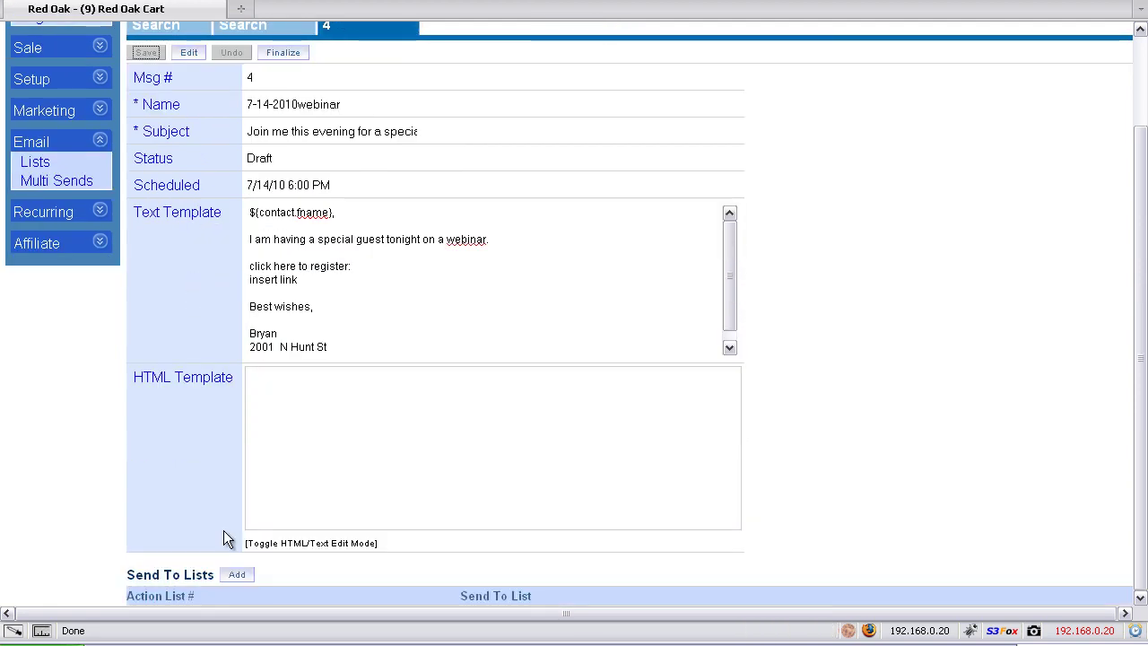
# Add stonewalloptin to the broadcast's Send To Lists
pyautogui.click(238, 576)
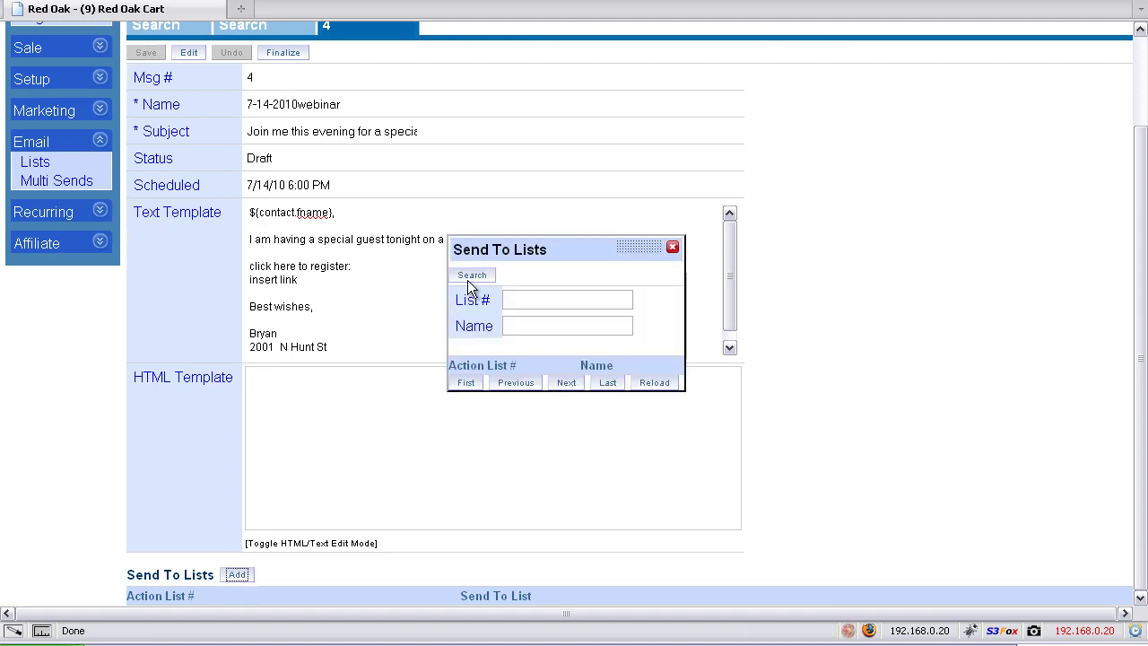
pyautogui.click(468, 277)
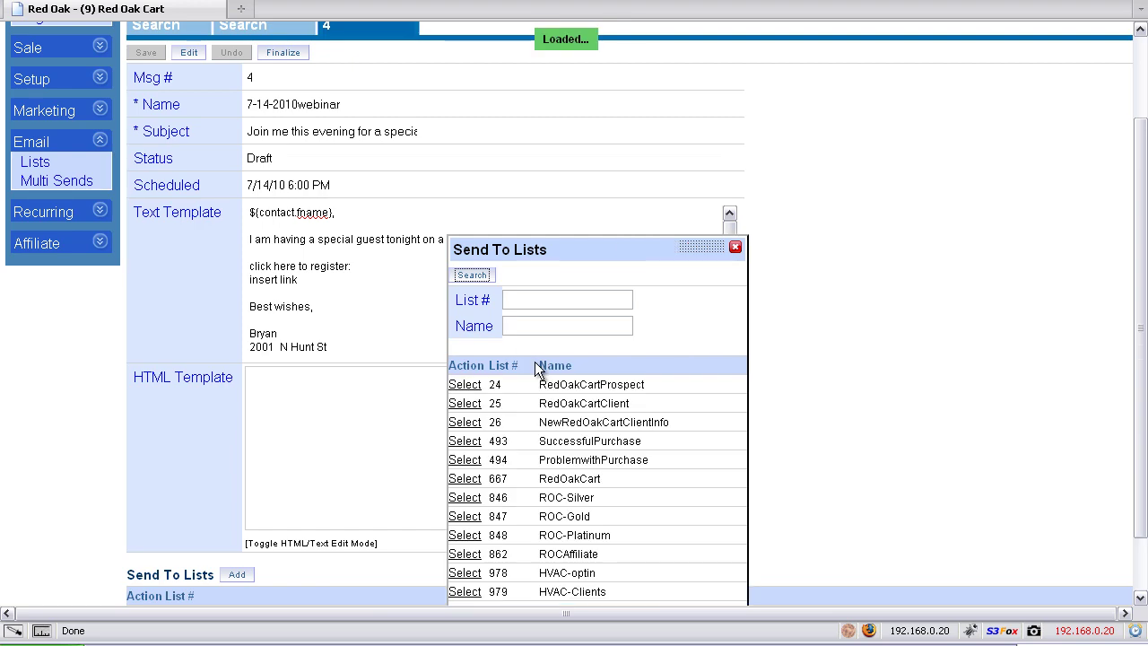
pyautogui.scroll(-2, 516, 403)
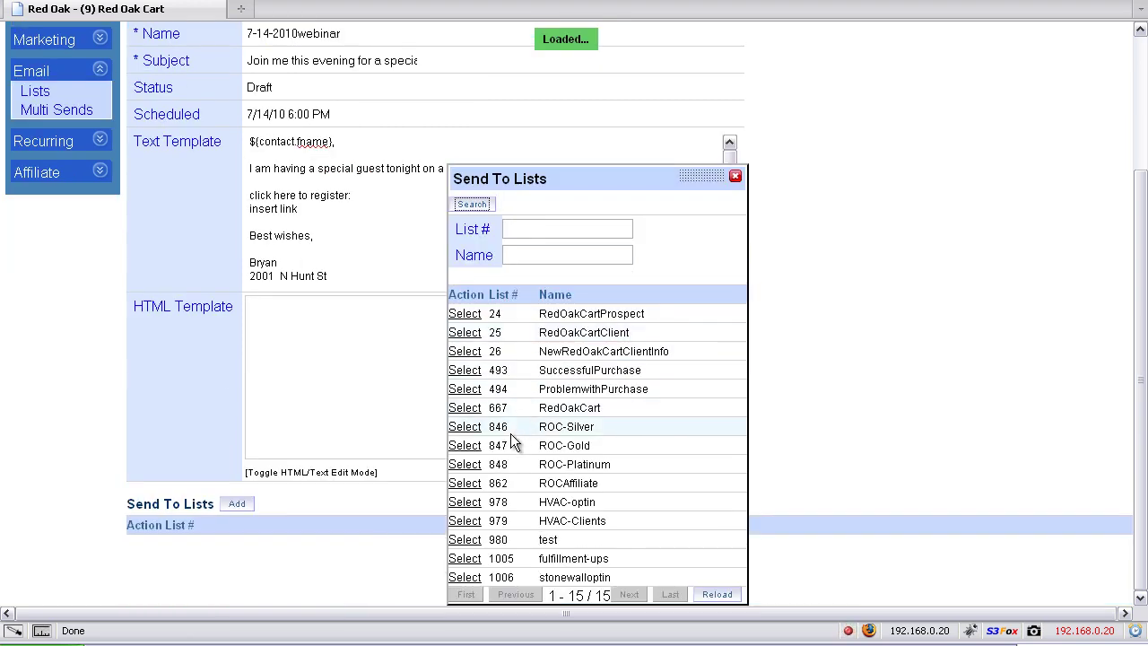
pyautogui.click(472, 579)
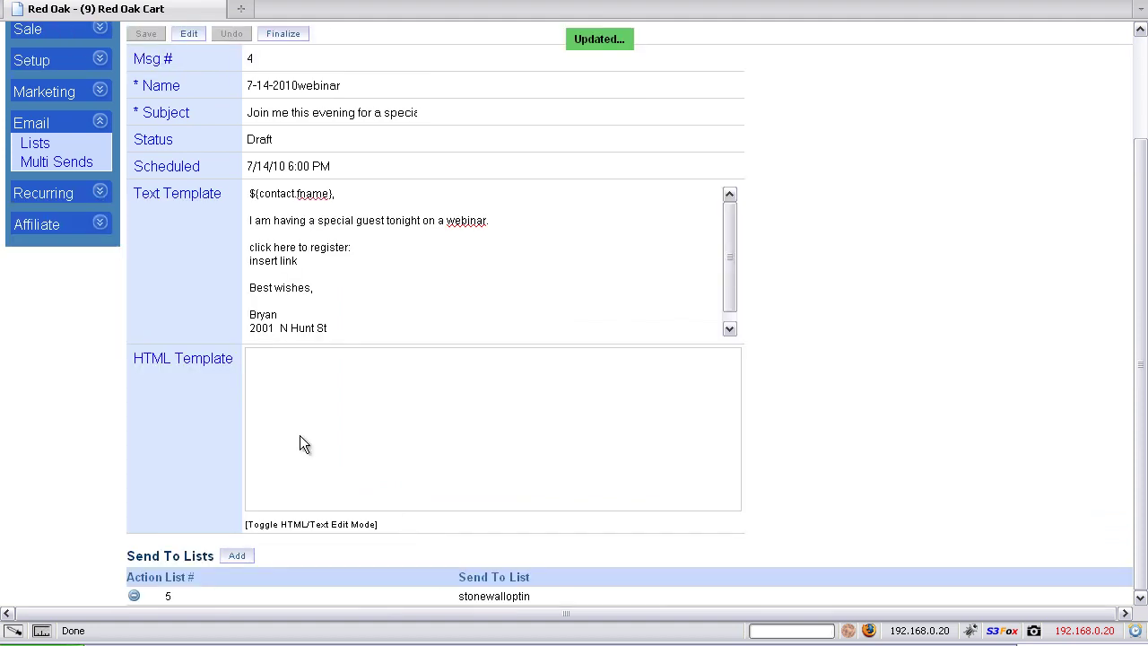
pyautogui.scroll(4, 196, 406)
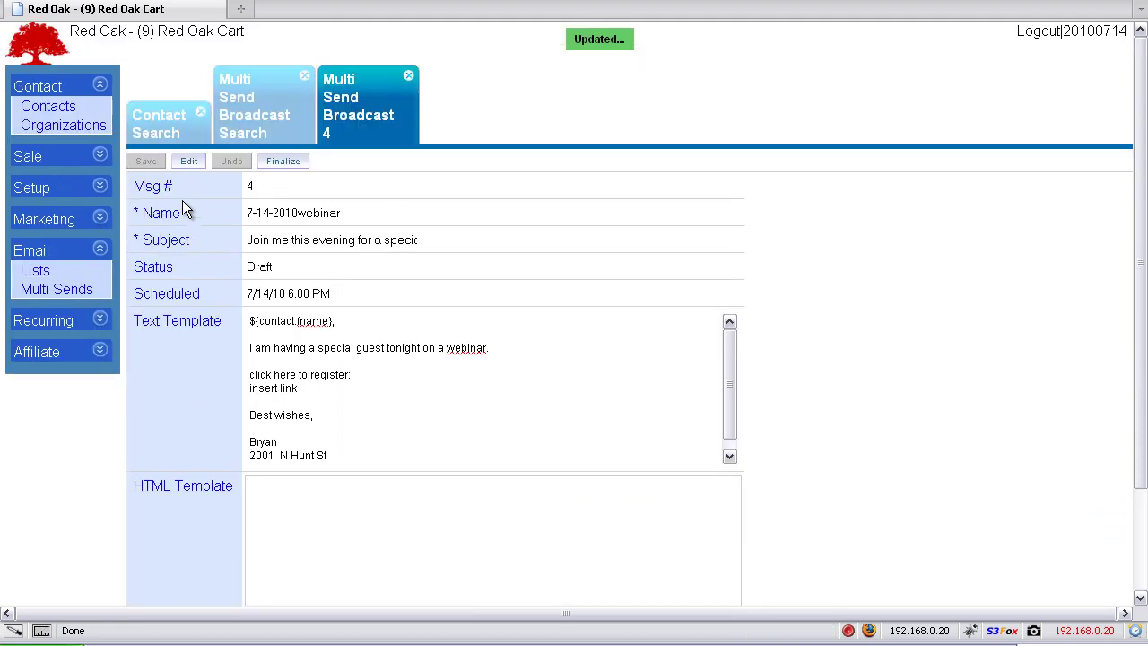
pyautogui.scroll(-4, 192, 390)
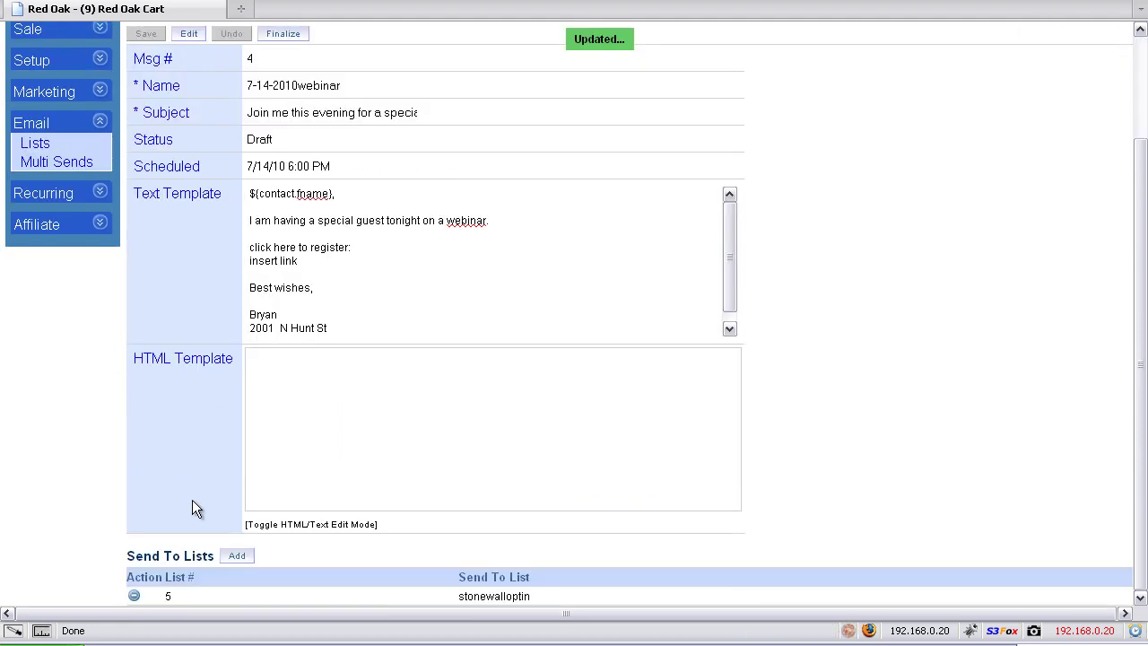
# Add HVAC-optin (#6) as a second Send To list
pyautogui.click(235, 556)
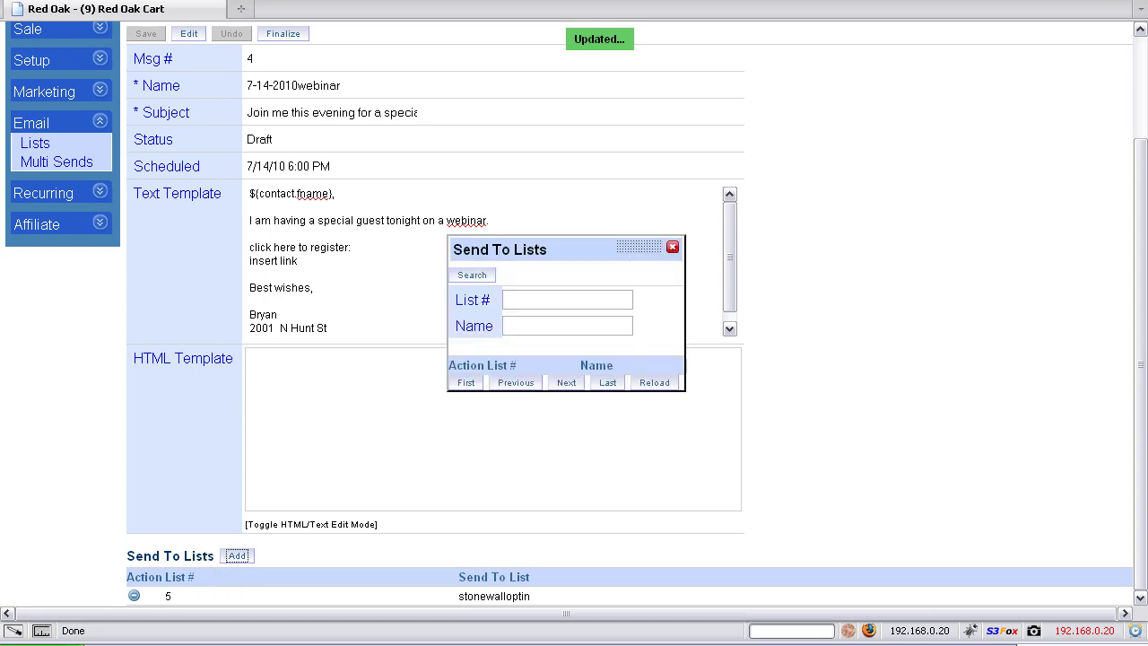
pyautogui.click(466, 275)
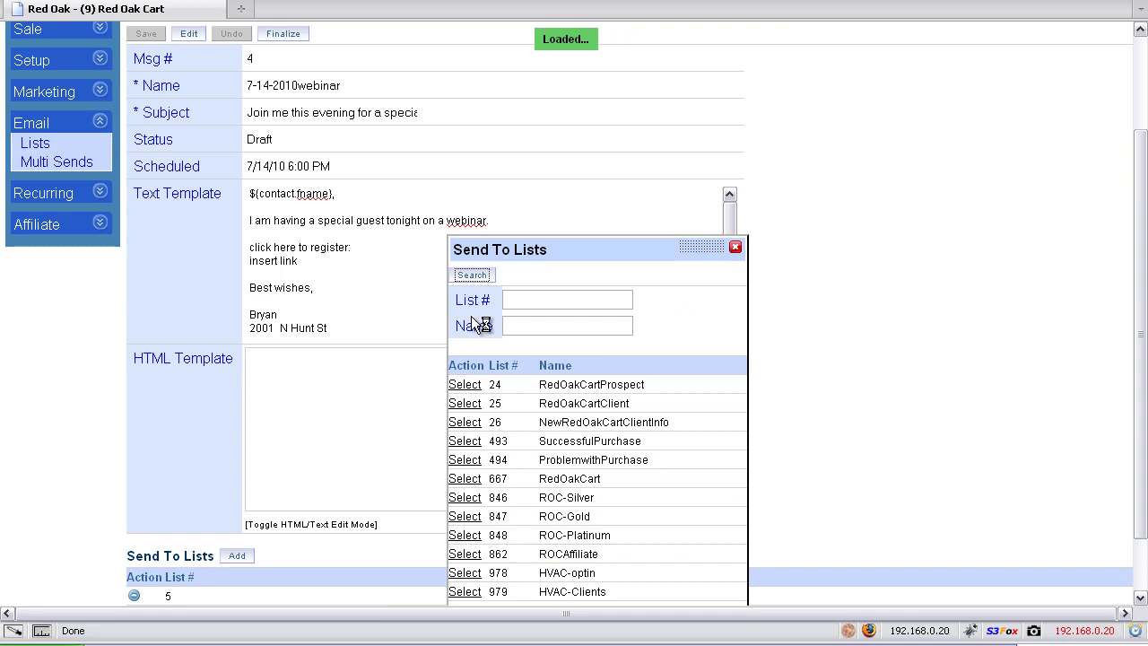
pyautogui.scroll(-2, 505, 396)
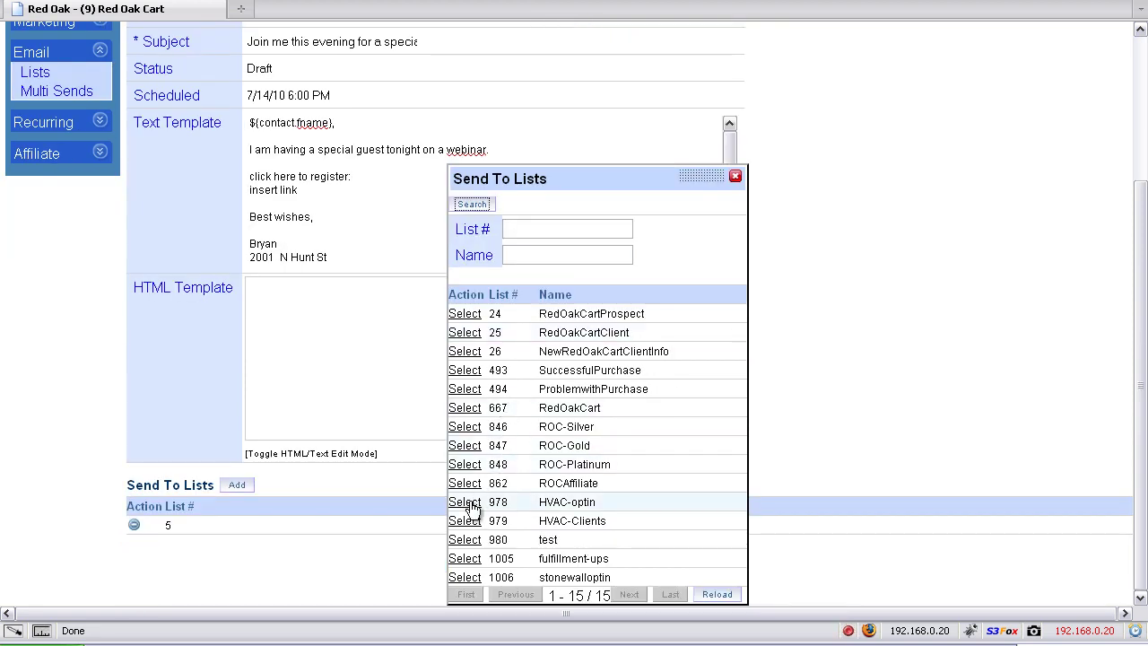
pyautogui.click(465, 501)
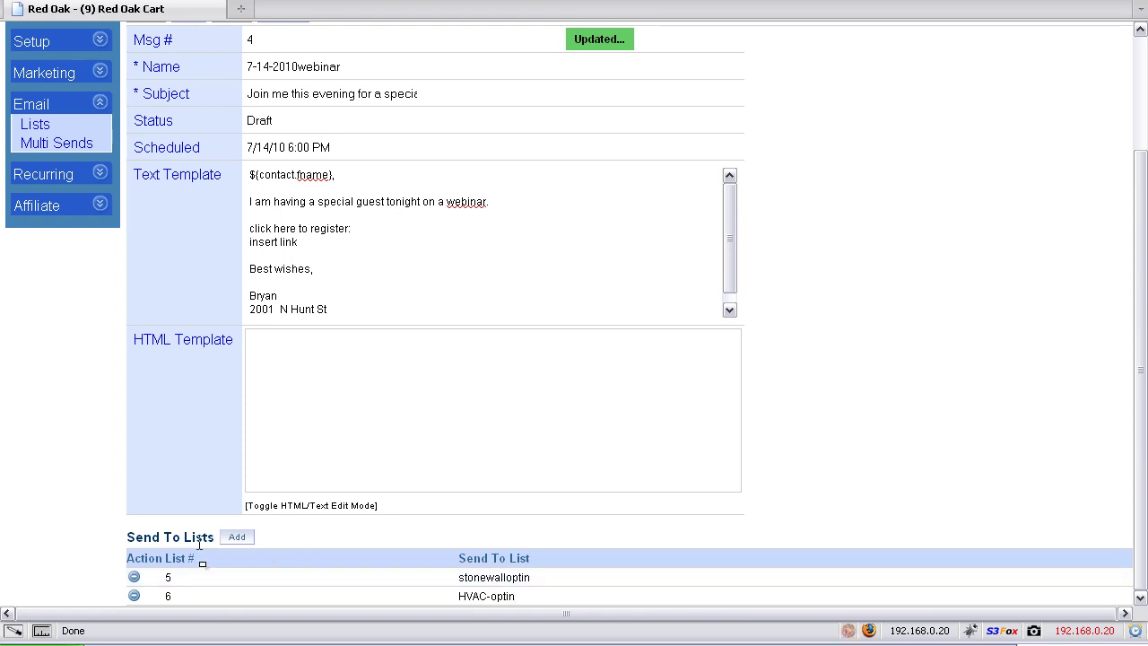
pyautogui.scroll(3, 199, 542)
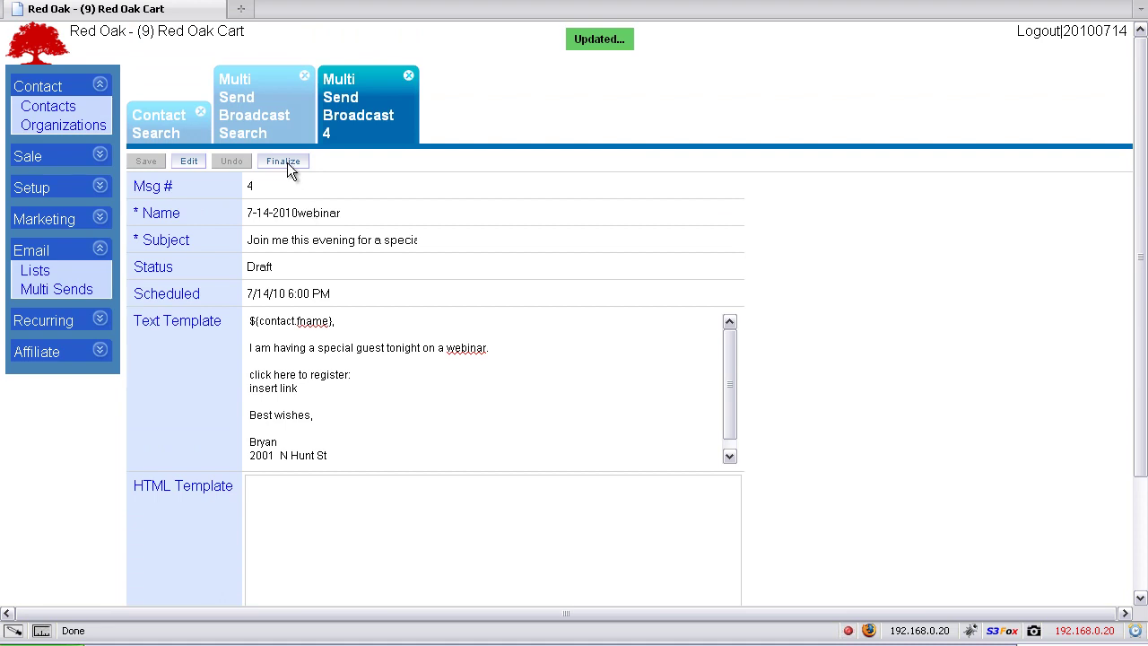
# Finalize and confirm message 4 so it is Queued for 7/14/10 6:00 PM
pyautogui.click(287, 171)
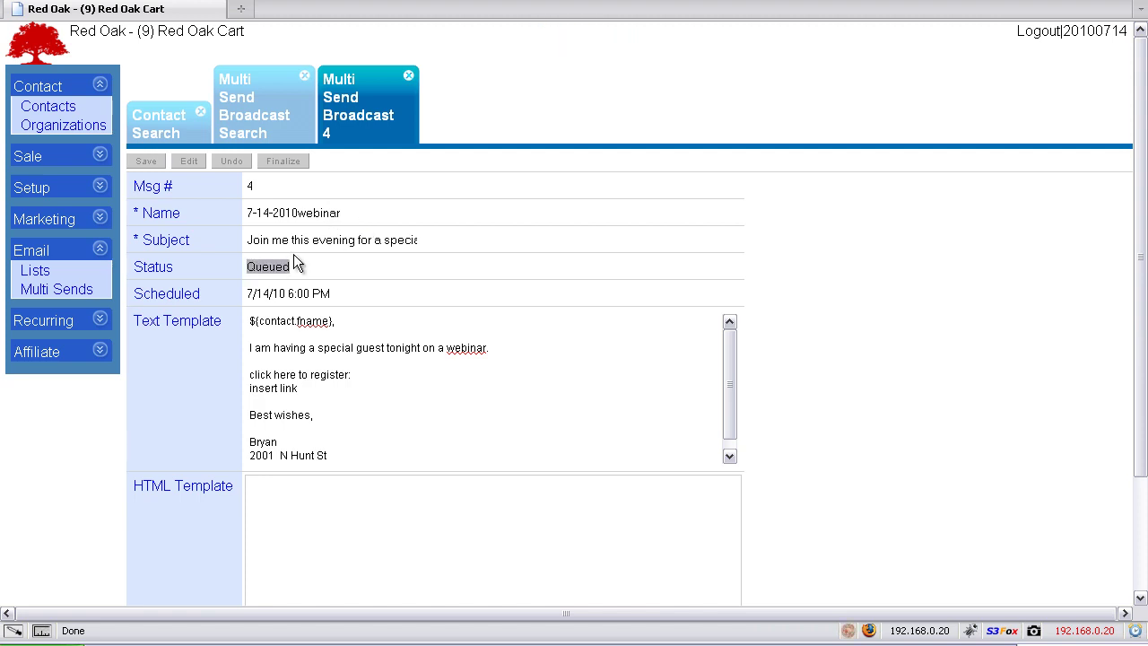
pyautogui.click(297, 260)
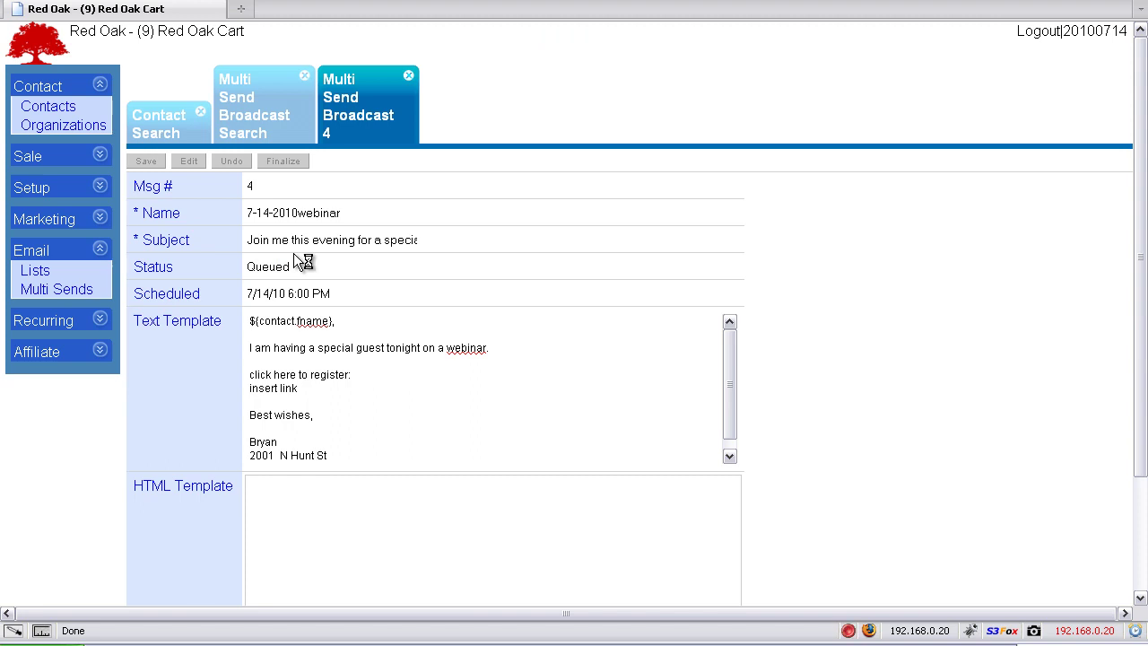